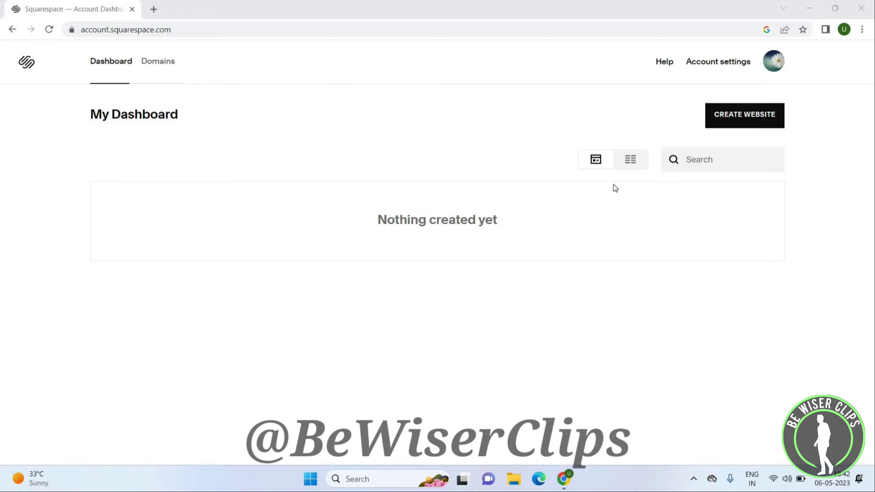
# - Go to Squarespace Account settings and show the Account and security page
pyautogui.click(714, 63)
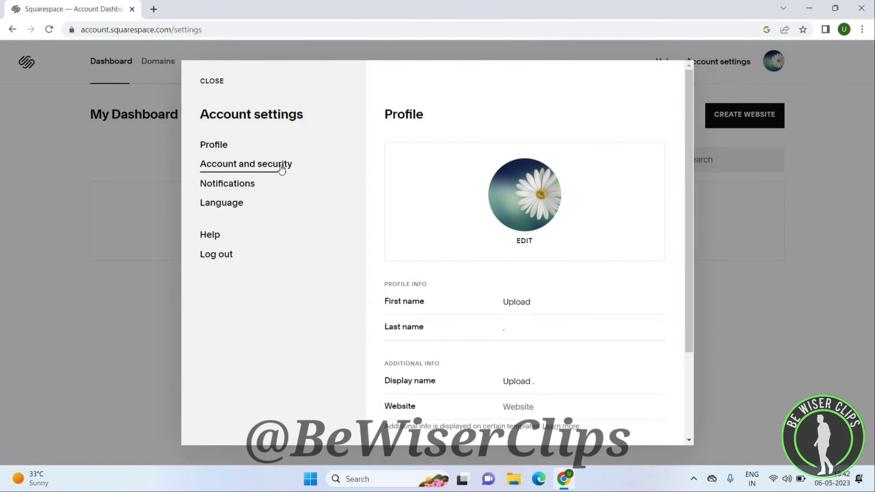
pyautogui.click(245, 164)
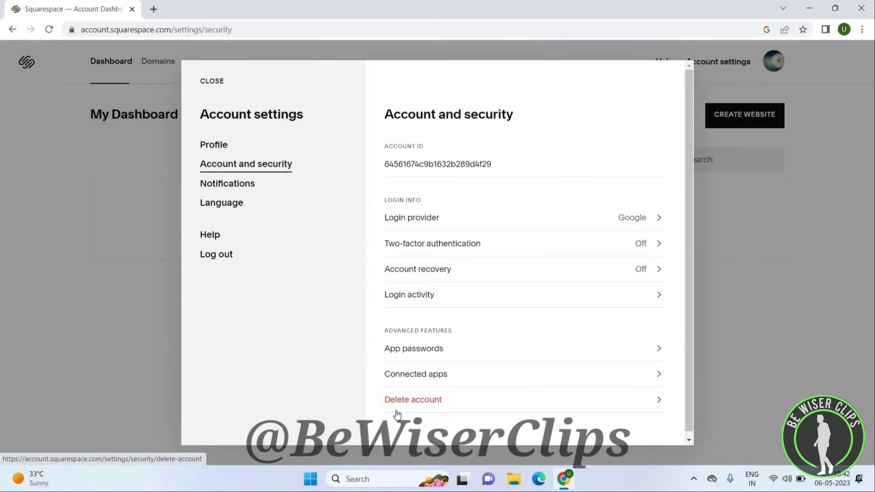
# - Choose Delete account under Advanced features, opening the re-authentication login window
pyautogui.click(624, 408)
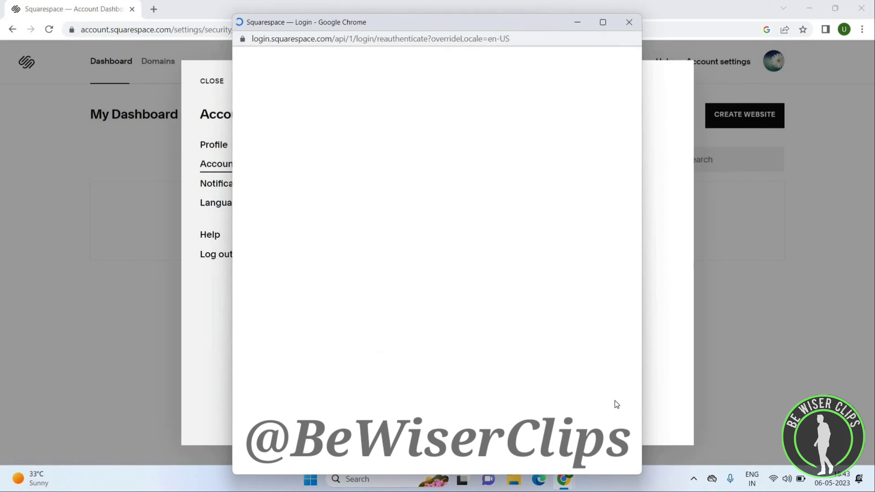